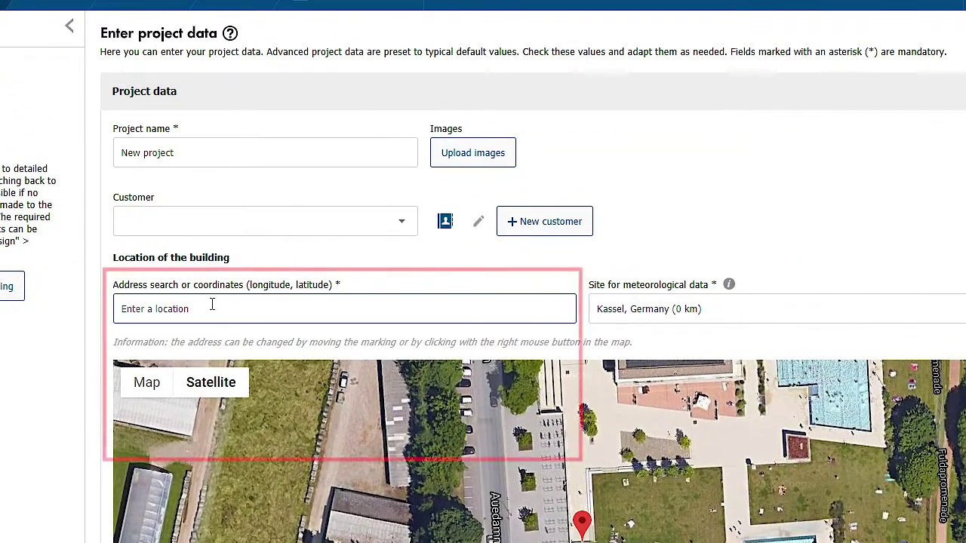
Enter the Kassel street address from the first suggestion and pin the marker on the building.
left_click(212, 304)
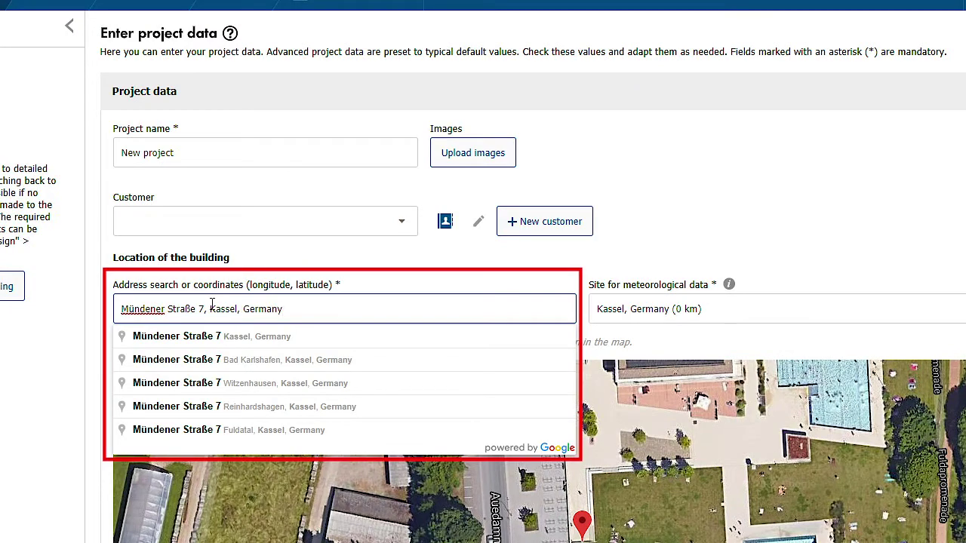
key("Down")
key("Return")
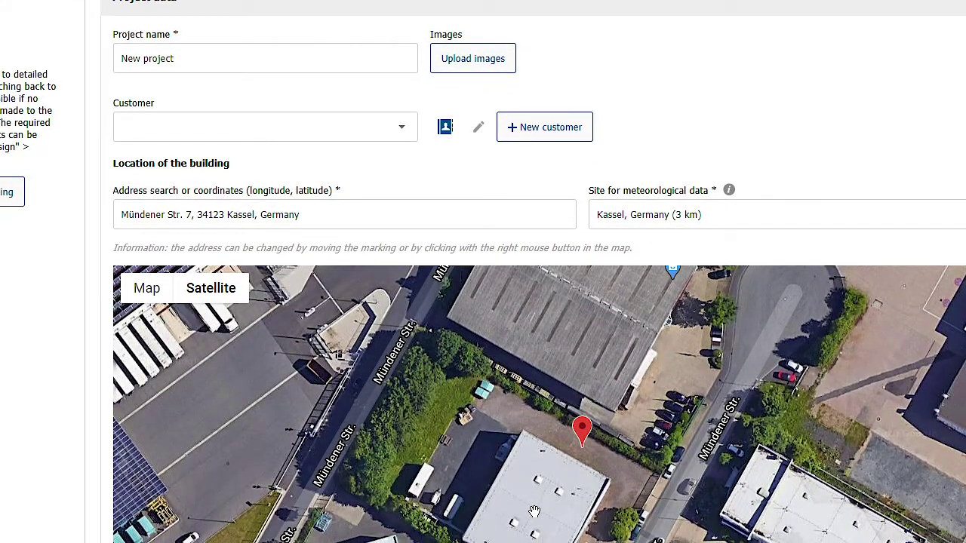
right_click(534, 531)
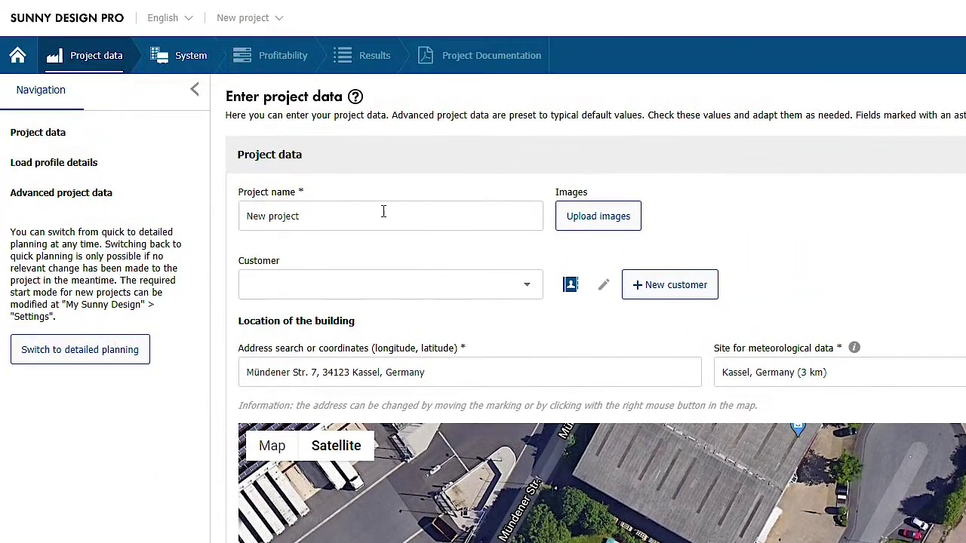
Go to the System step and launch Visual roof planning for the PV arrays.
left_click(192, 62)
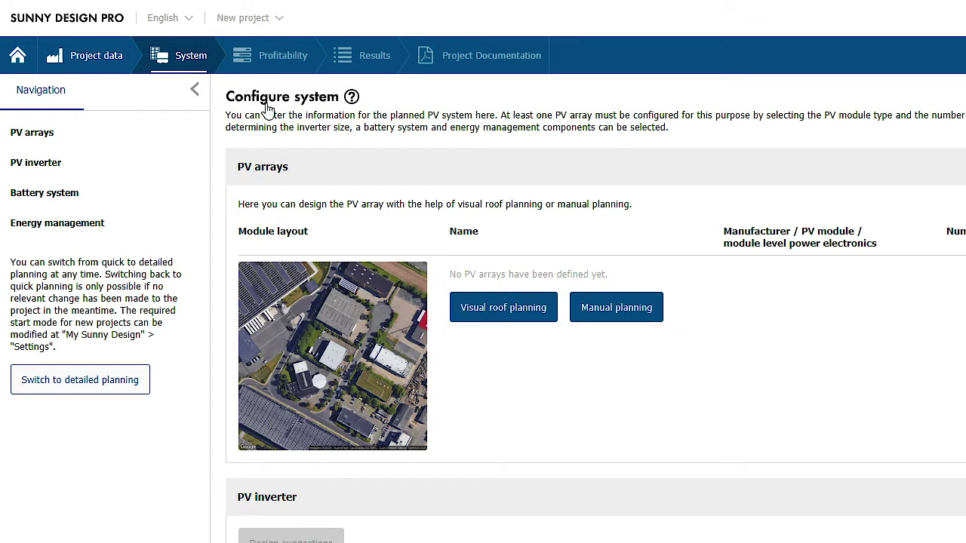
left_click(489, 309)
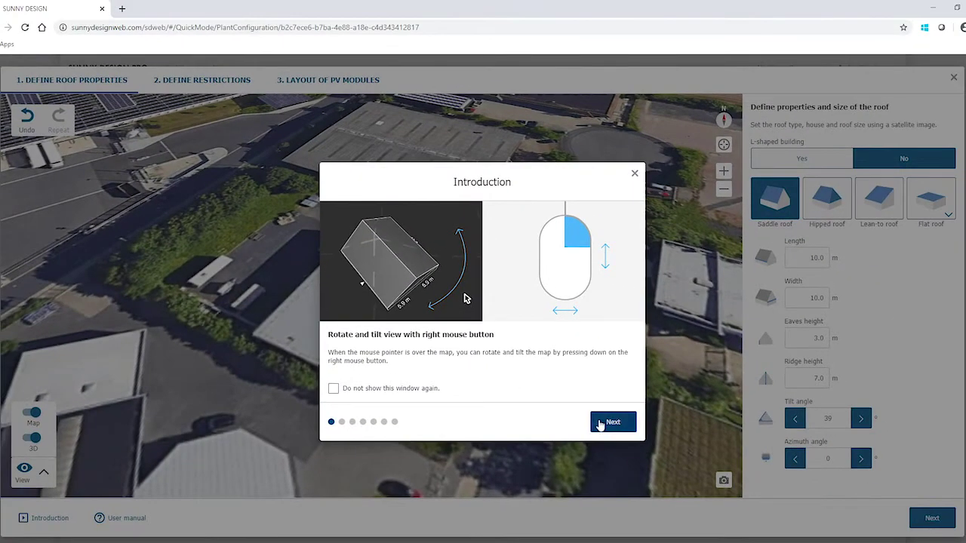
Page through the roof-planning introduction, tick 'Do not show this window again', and close it.
left_click(611, 422)
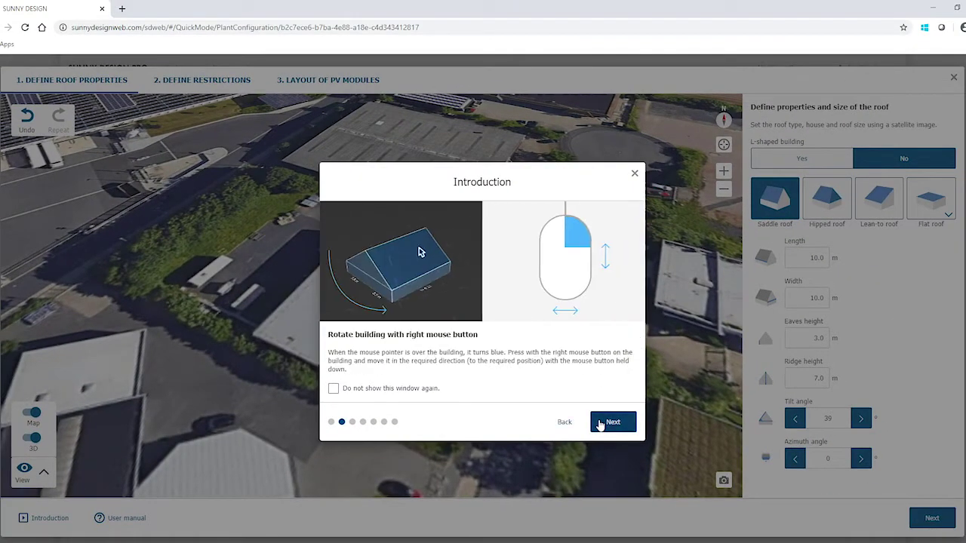
left_click(600, 424)
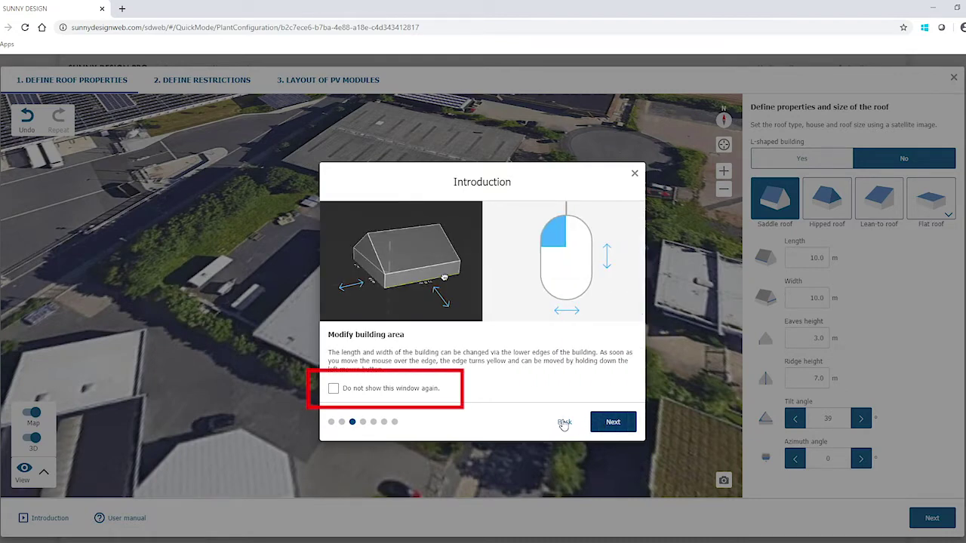
left_click(334, 389)
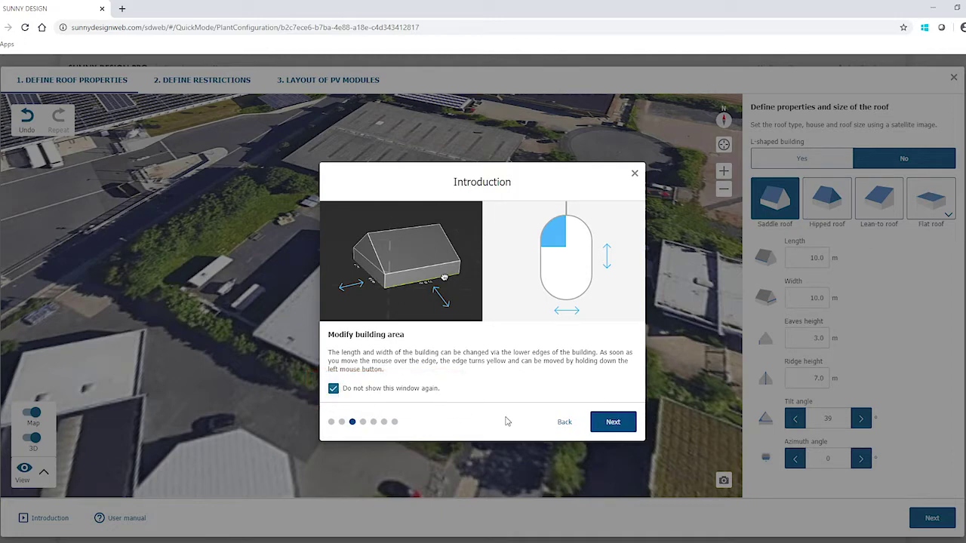
left_click(610, 422)
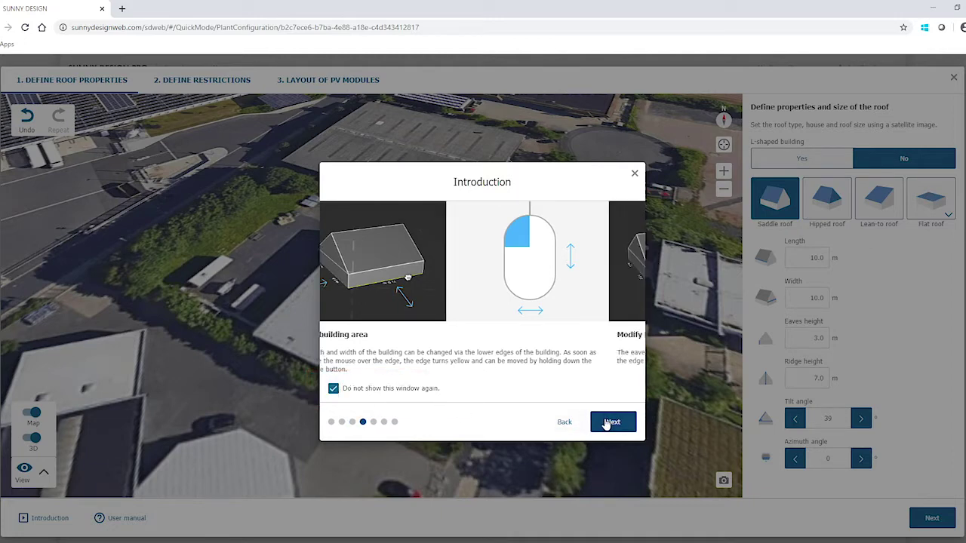
left_click(636, 173)
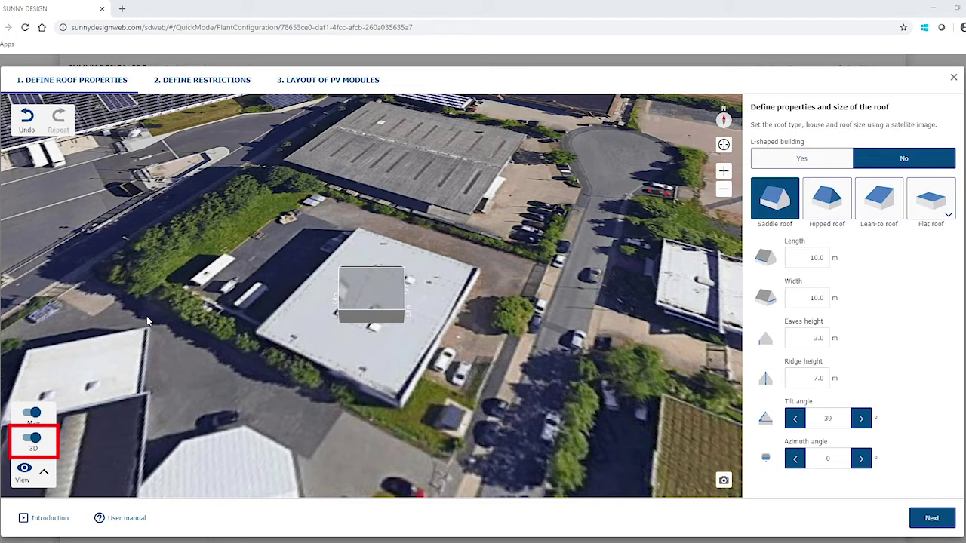
Switch to a 2D view rotated and zoomed onto the building, and choose a rectangular flat roof.
left_click(32, 438)
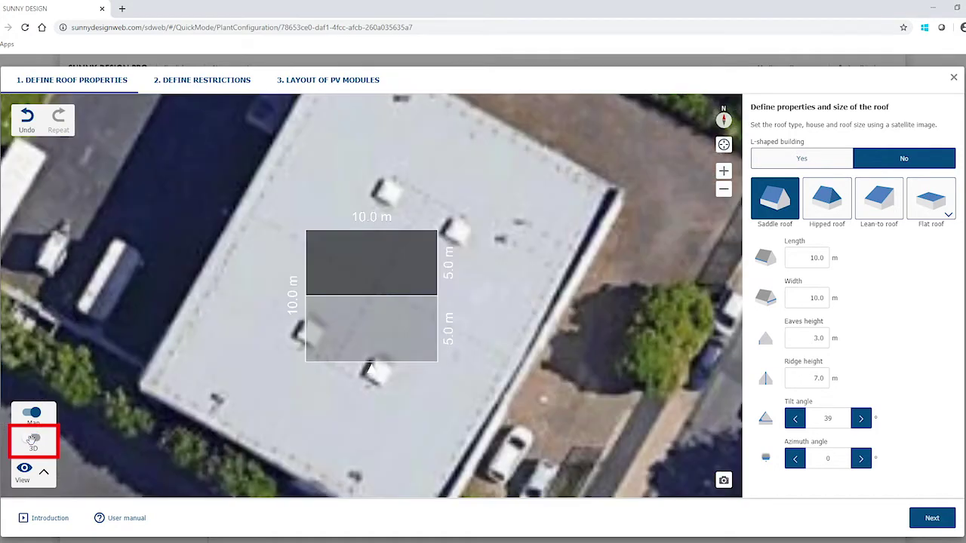
right_click_drag(264, 388, 294, 391)
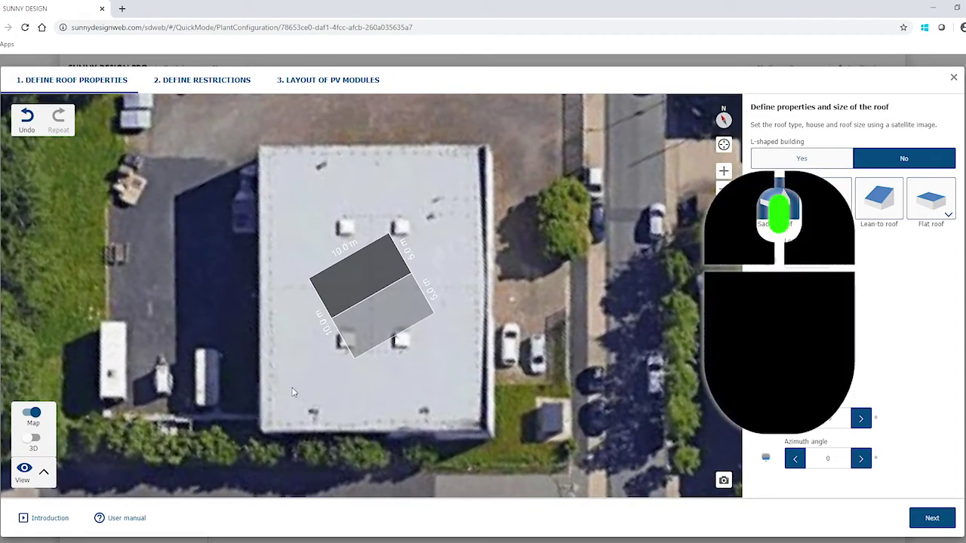
scroll(293, 392, "up", 2)
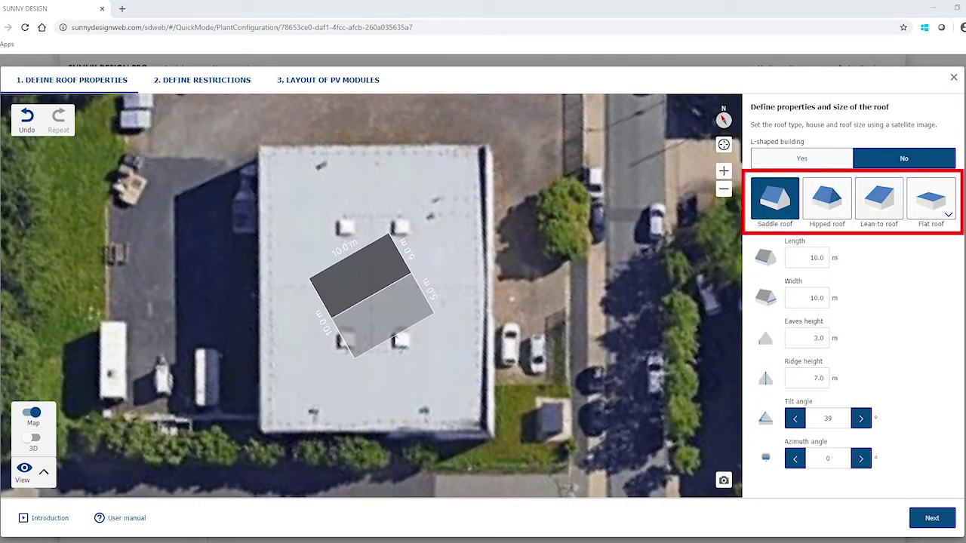
left_click(946, 210)
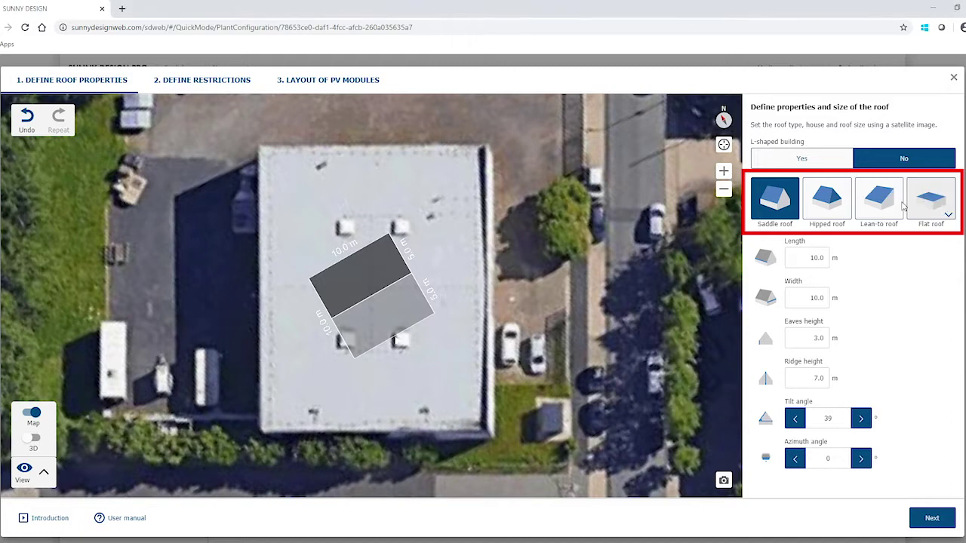
left_click(868, 190)
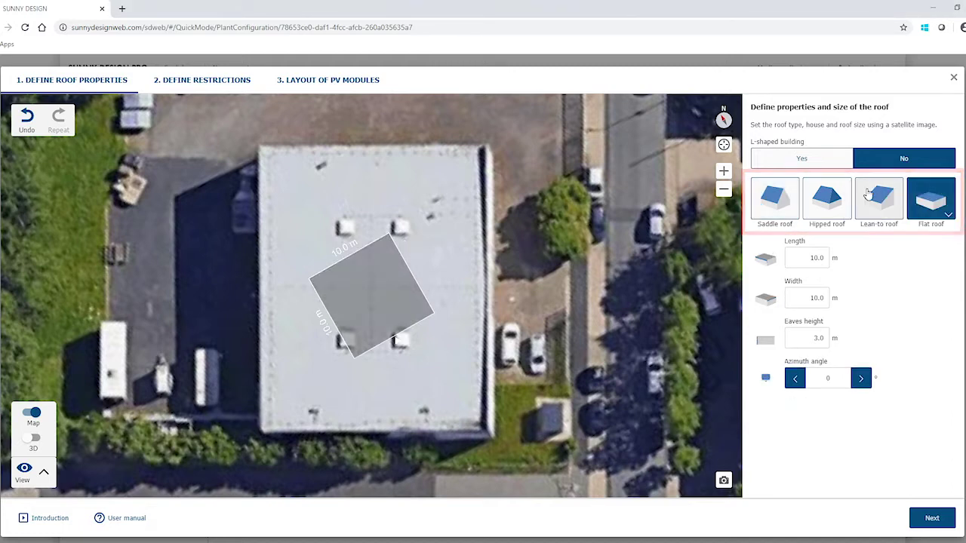
Align the roof square to the building's top-left corner and stretch it to 24.5 m × 31.0 m.
left_click(337, 290)
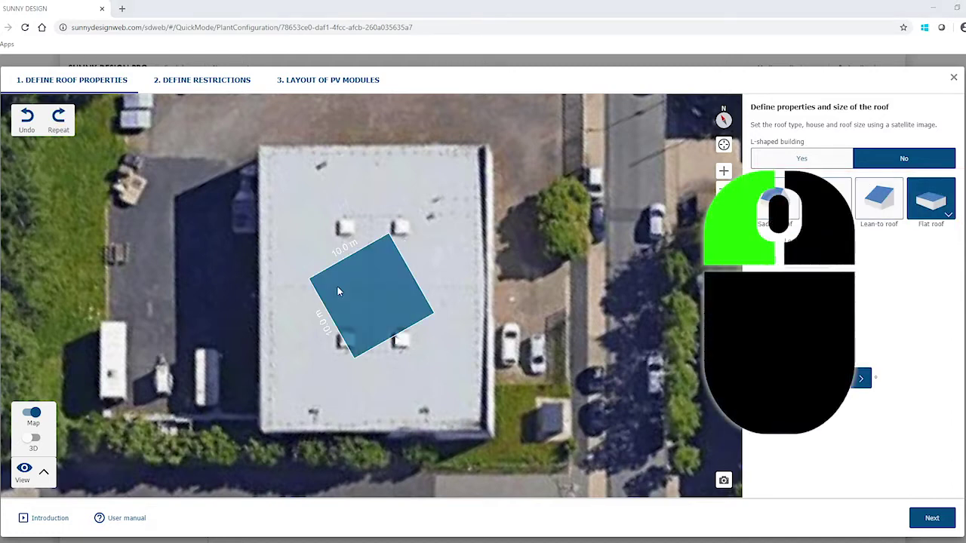
left_click_drag(337, 292, 287, 158)
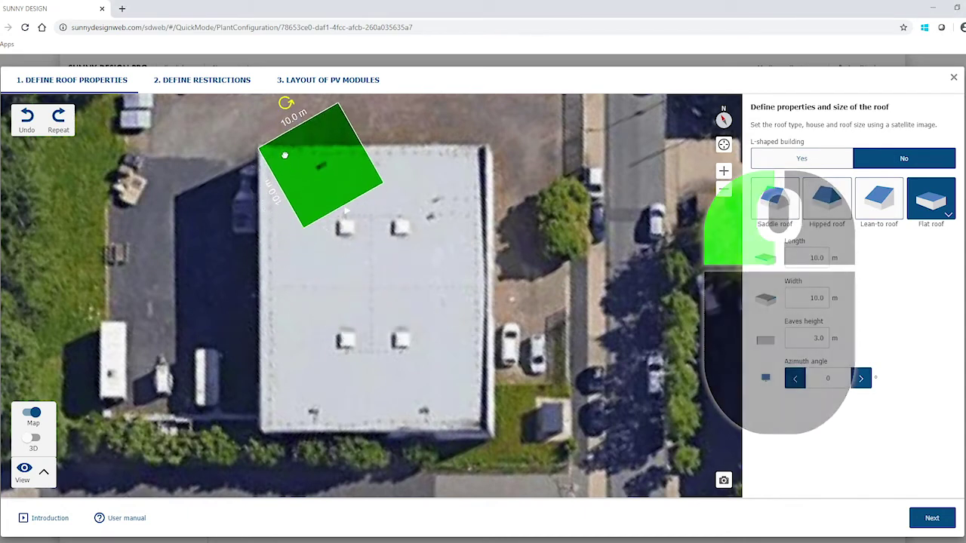
left_click_drag(293, 117, 320, 96)
left_click_drag(316, 170, 311, 190)
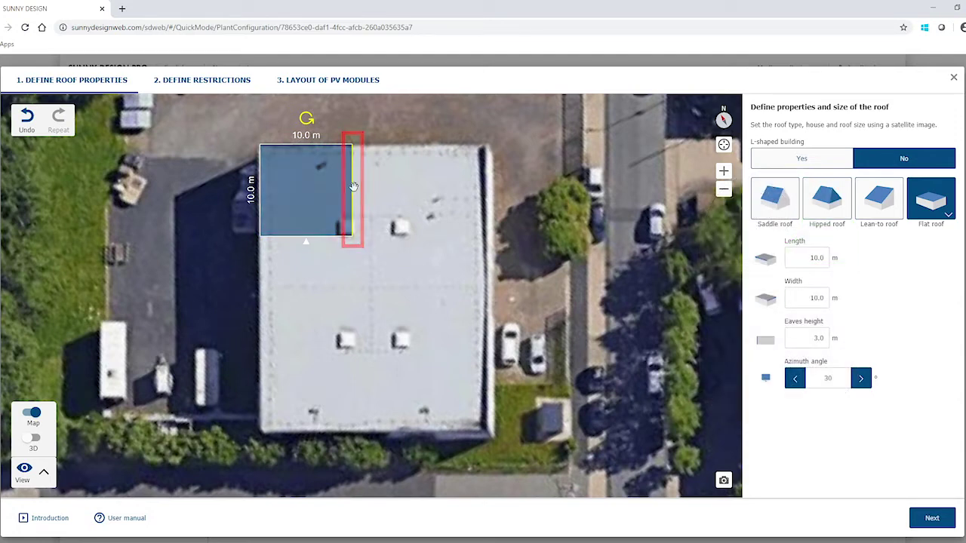
left_click_drag(471, 187, 487, 189)
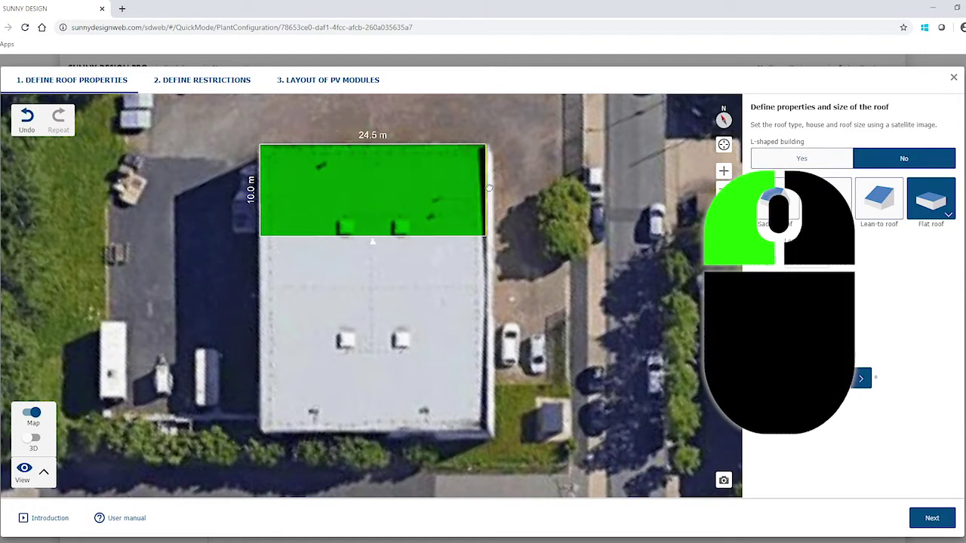
left_click_drag(372, 234, 380, 438)
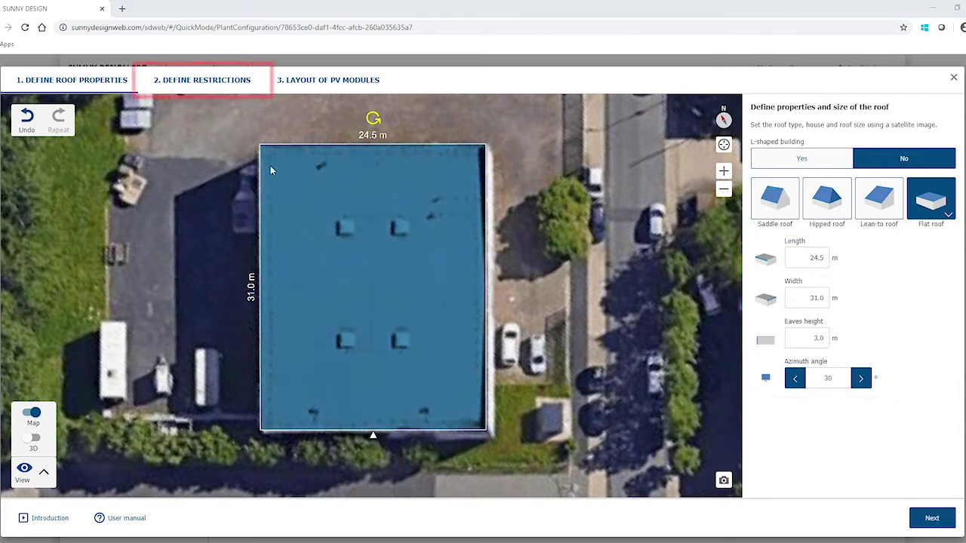
Add a roof-window obstacle on the upper-left skylight and size it 150 × 150 cm.
left_click(216, 85)
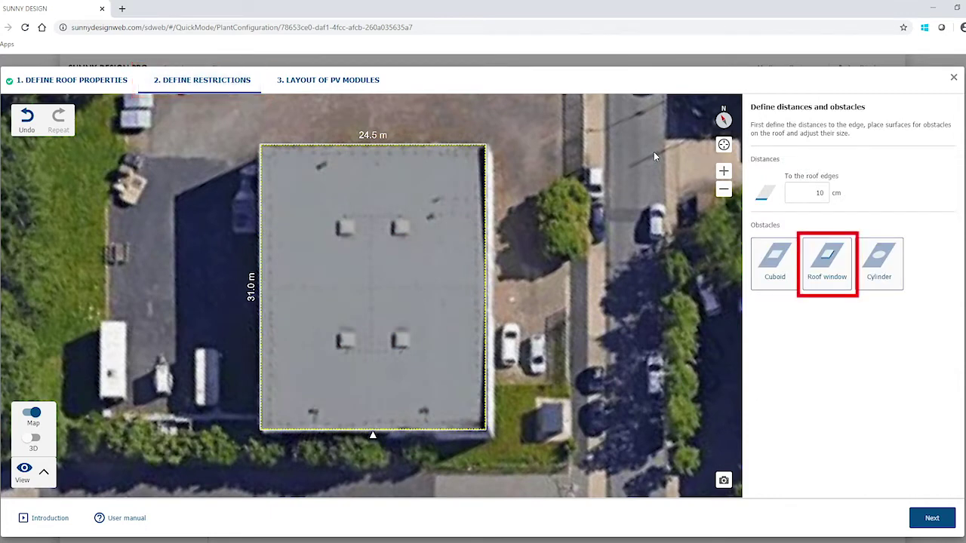
left_click(824, 259)
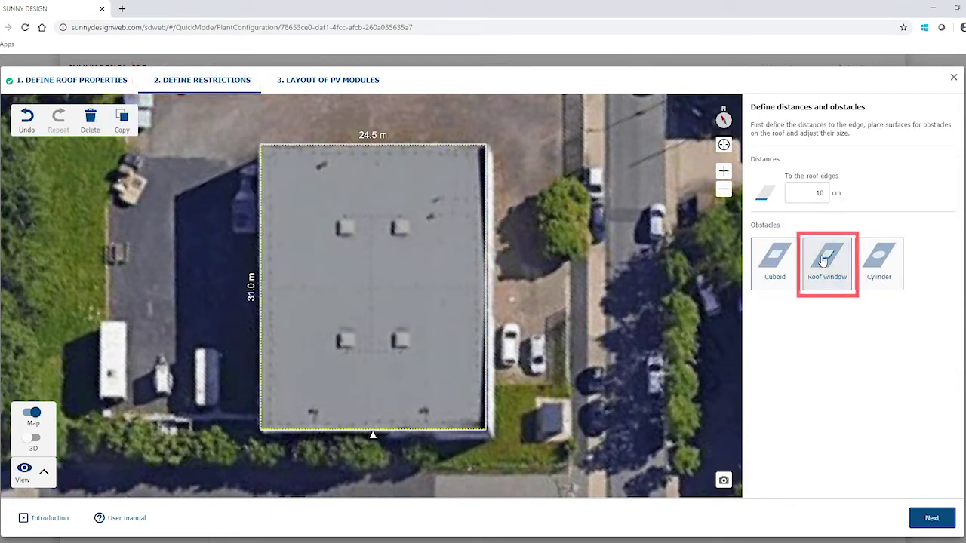
left_click(342, 231)
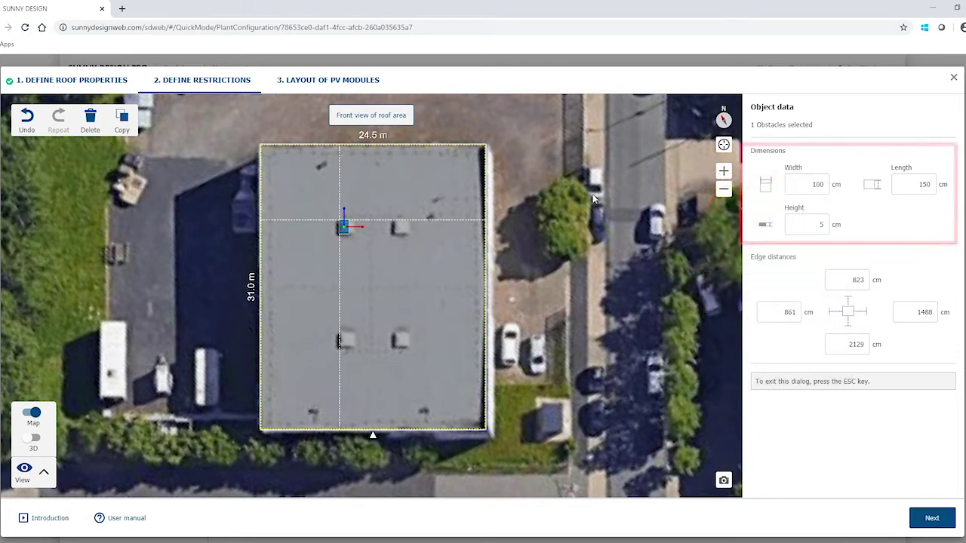
left_click(819, 184)
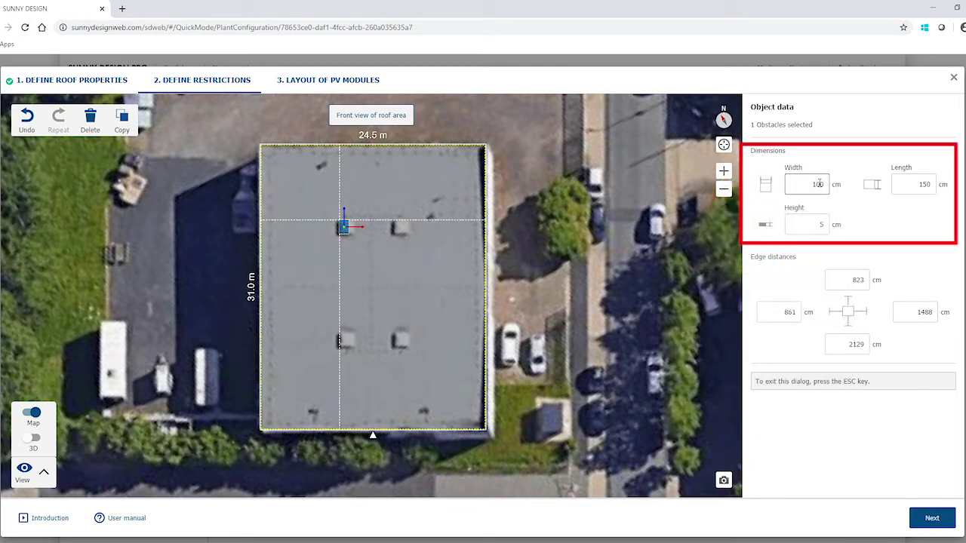
key("BackSpace")
key("BackSpace")
key("BackSpace")
type("150")
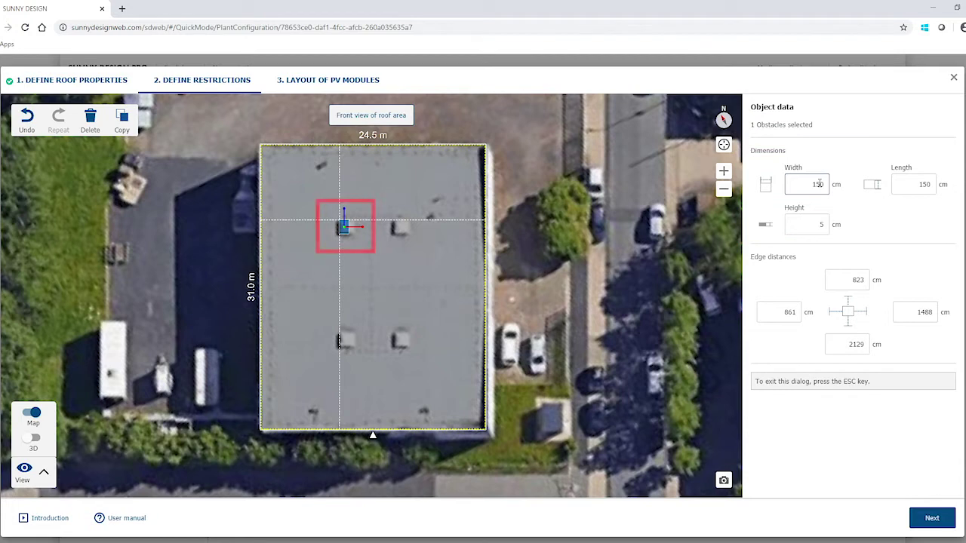
left_click(915, 184)
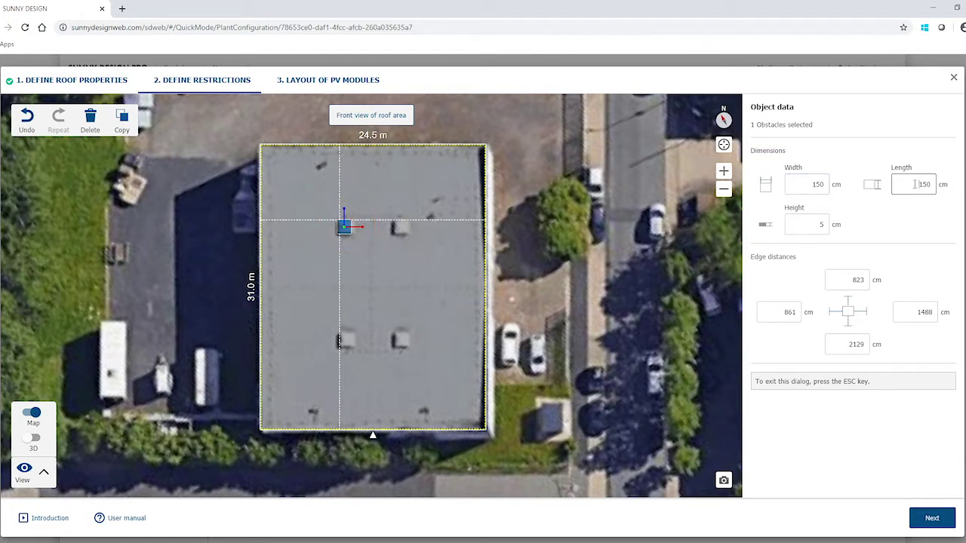
key("Return")
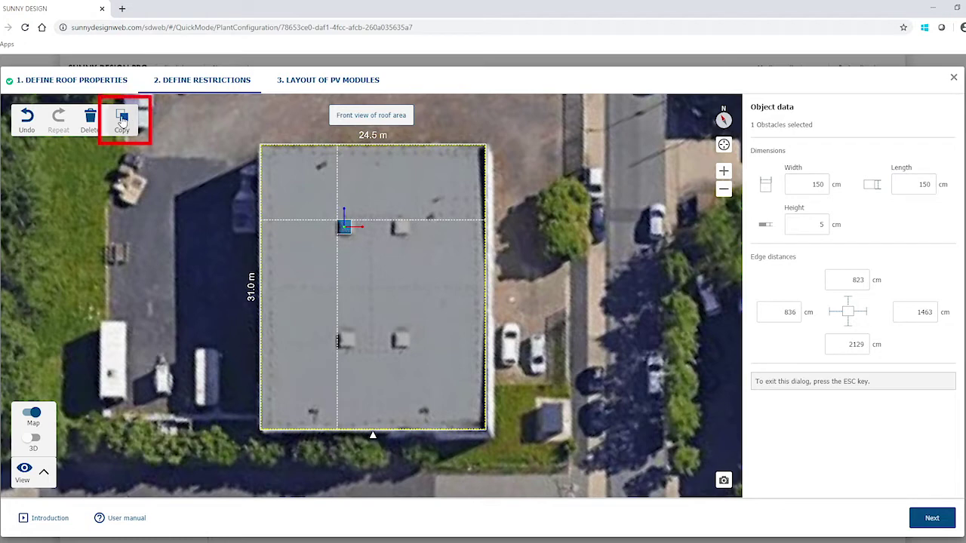
Copy the obstacle to the right, then copy the pair into the roof's lower half.
left_click(122, 119)
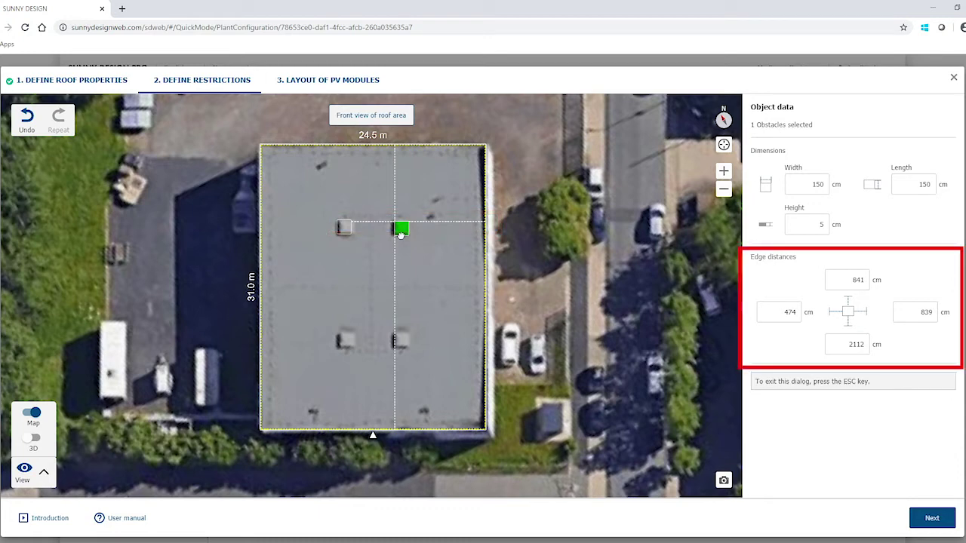
key("Escape")
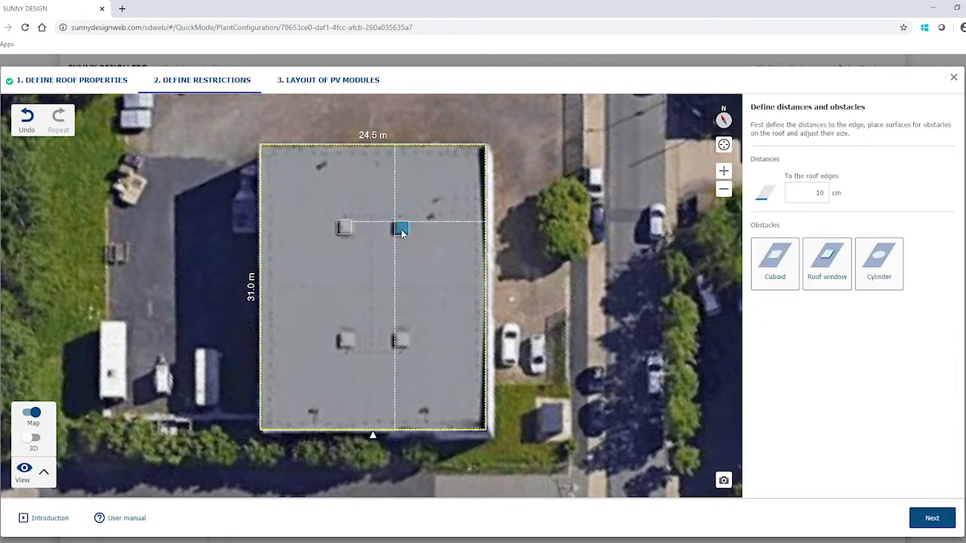
left_click(401, 230)
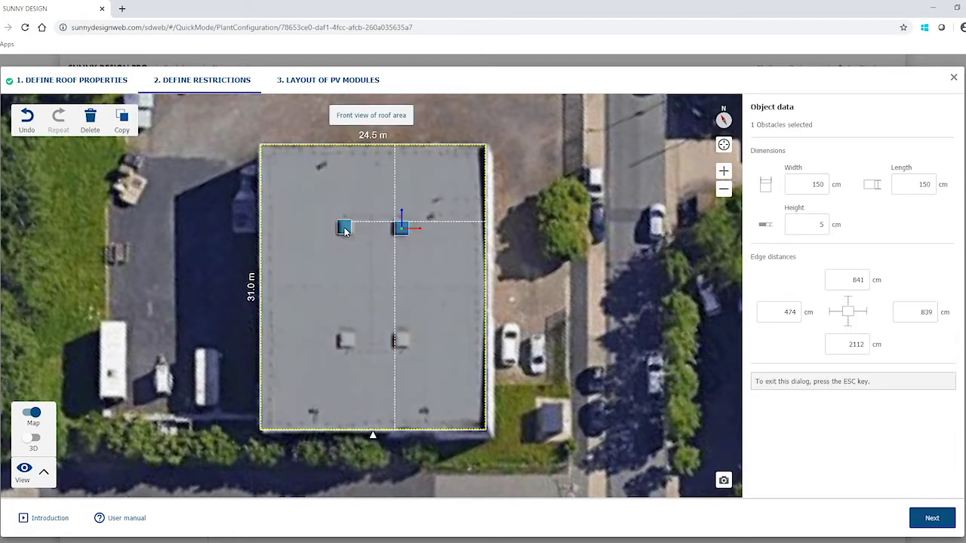
left_click(344, 230, "ctrl")
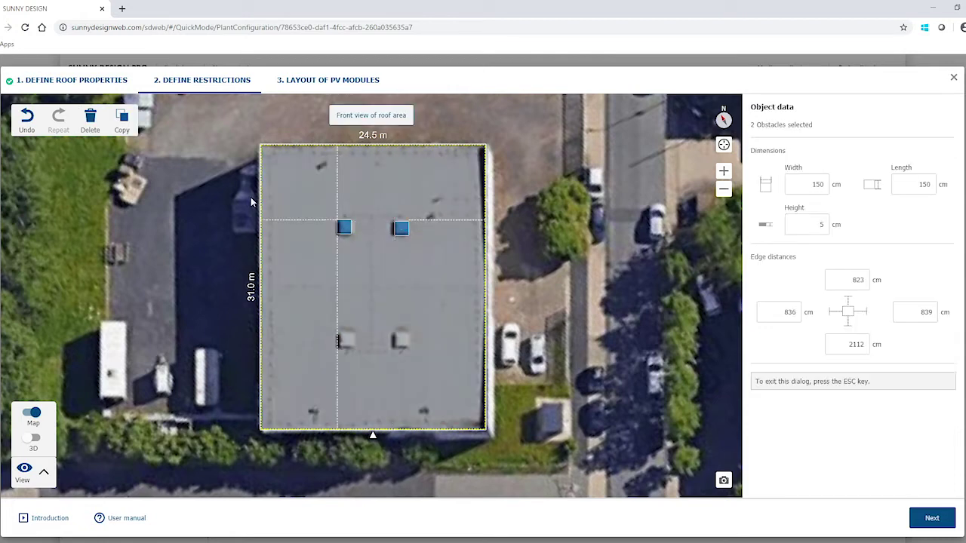
left_click(121, 119)
left_click(297, 336)
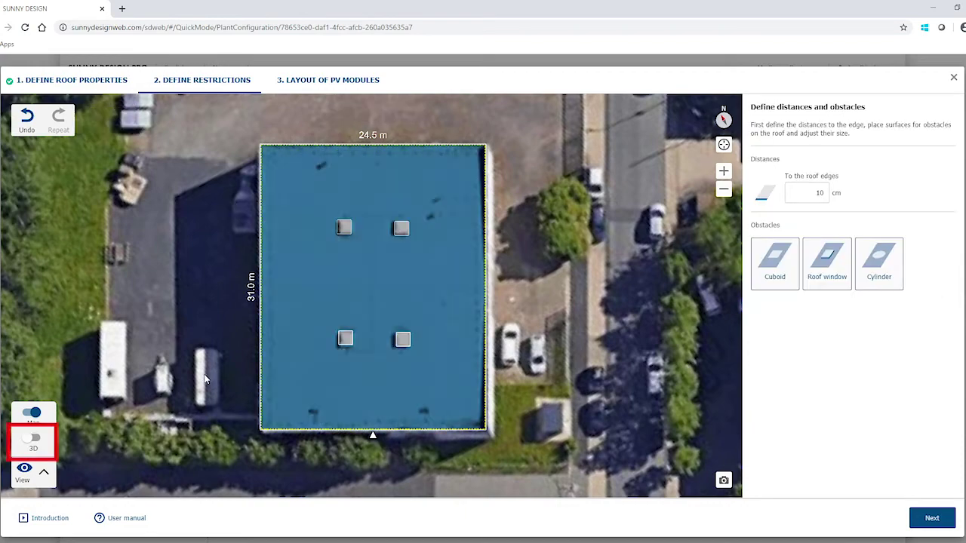
Turn on 3D display and tilt the view to see the flat roof and four obstacles.
left_click(31, 437)
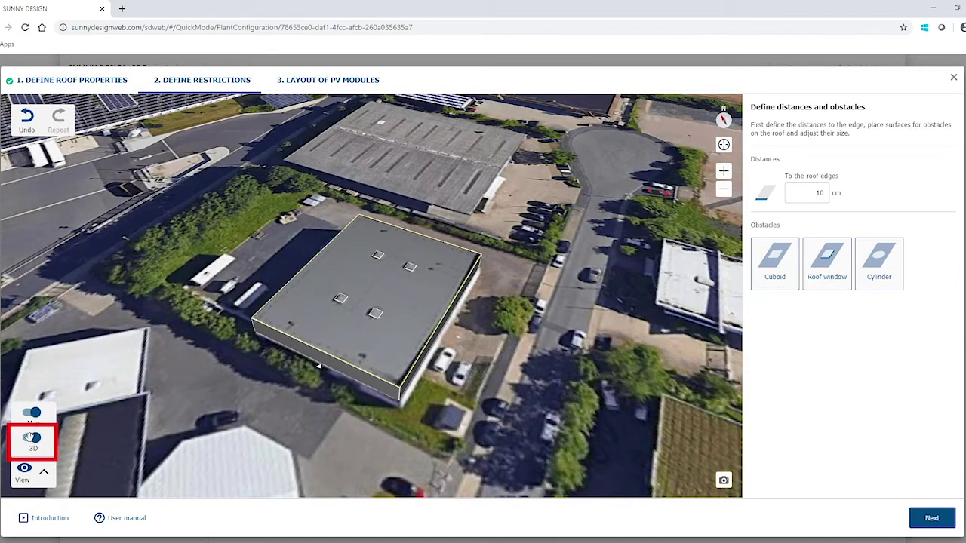
mouse_move(378, 454)
right_mouse_down()
mouse_move(376, 440)
mouse_move(376, 454)
right_mouse_up()
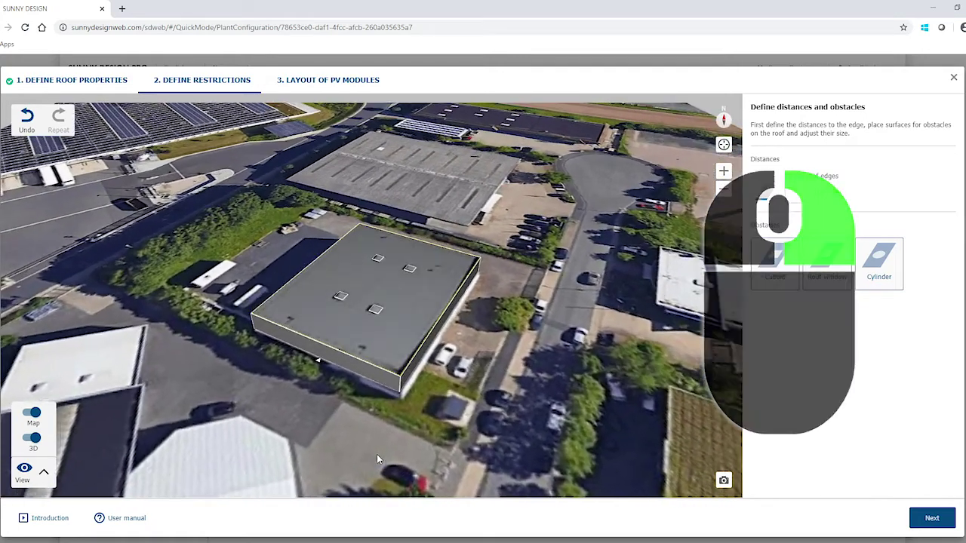
In '3. Layout of PV modules', set the SMA Demo Poly 240W module to Landscape orientation.
left_click(341, 81)
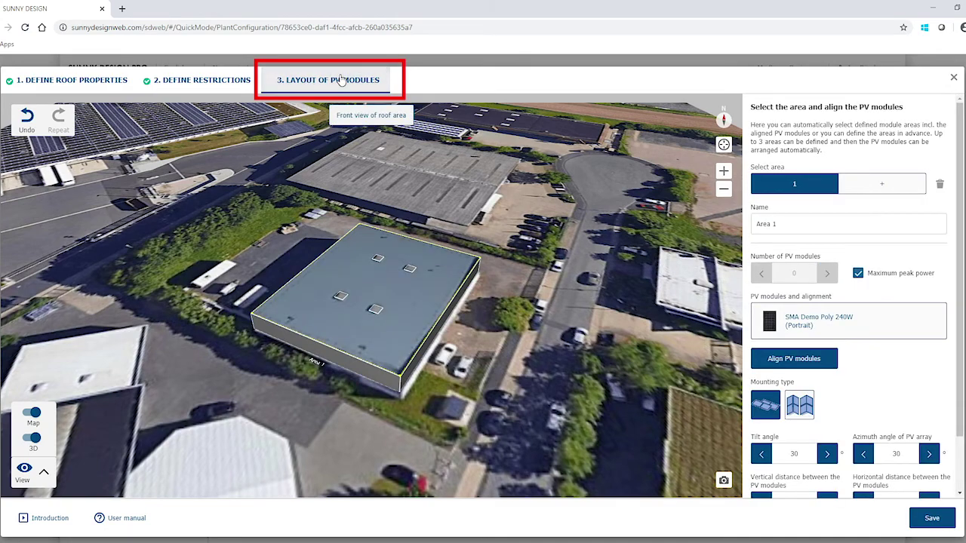
left_click(855, 324)
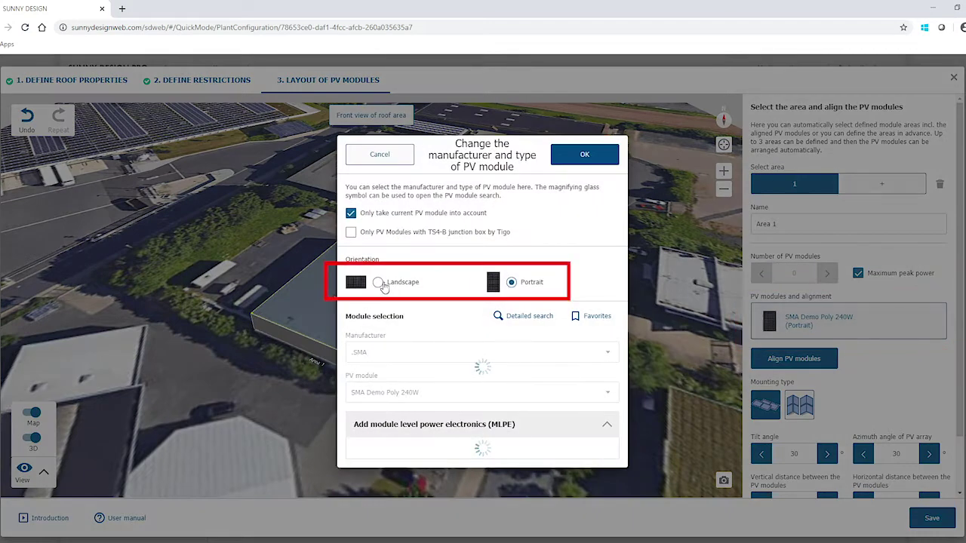
left_click(380, 284)
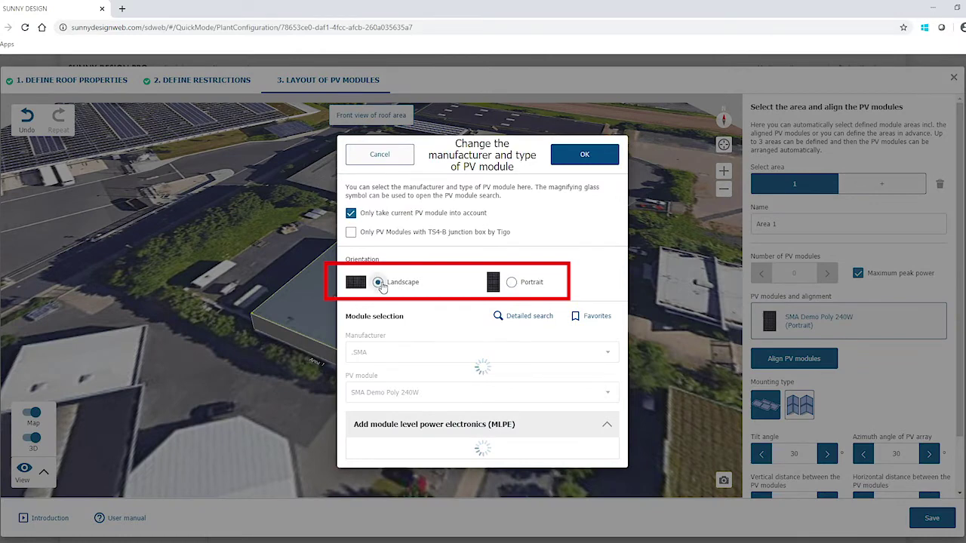
left_click(583, 156)
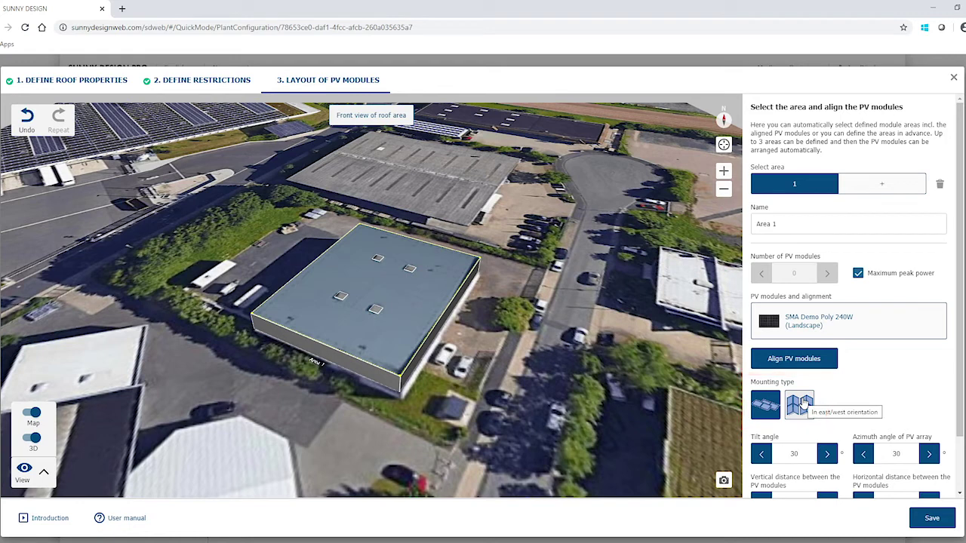
Choose east/west mounting, set module distance to 50, and auto-align 336 modules at 10° tilt.
left_click(801, 405)
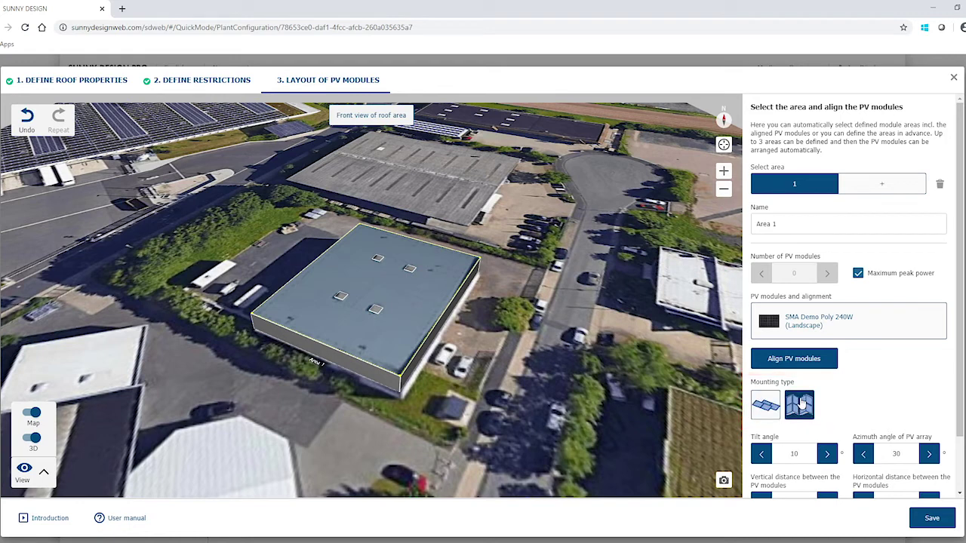
scroll(801, 405, "down", 2)
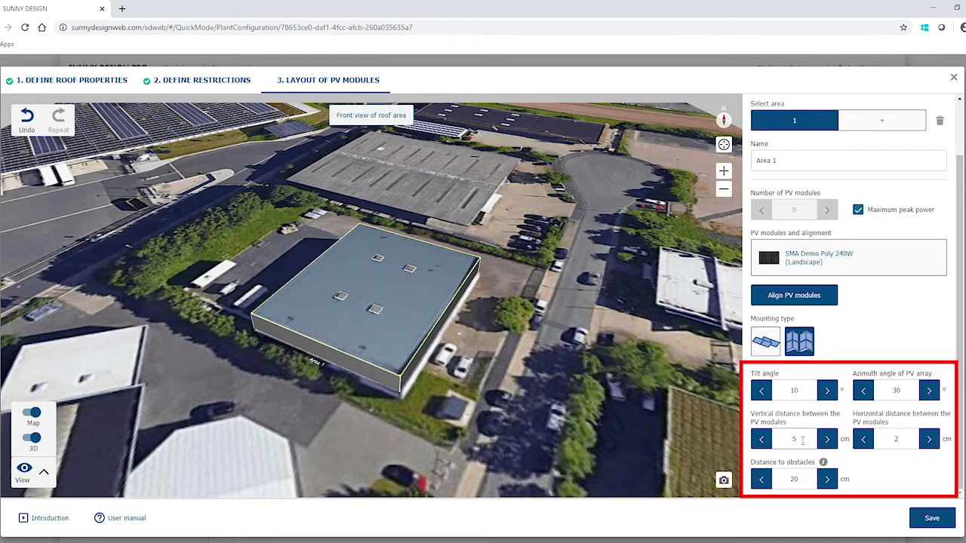
type("50")
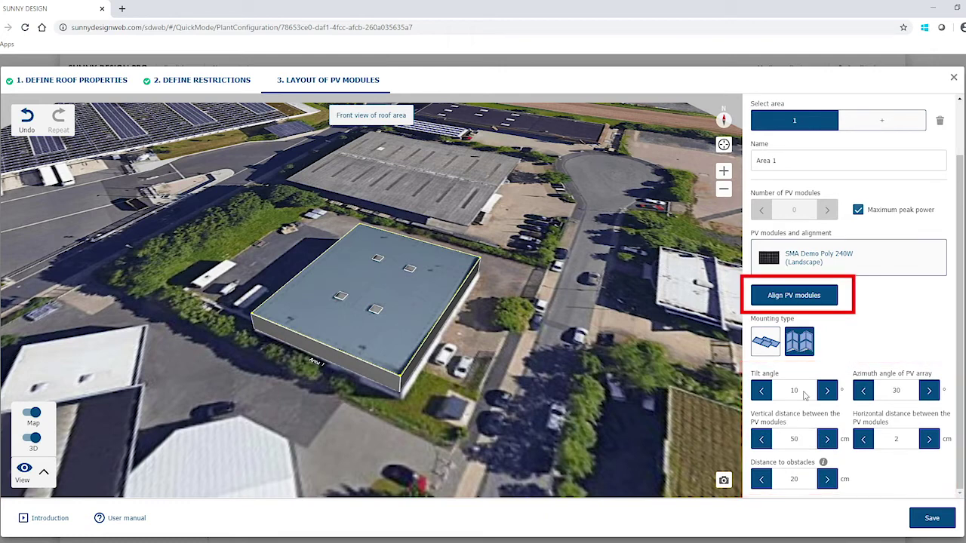
left_click(785, 297)
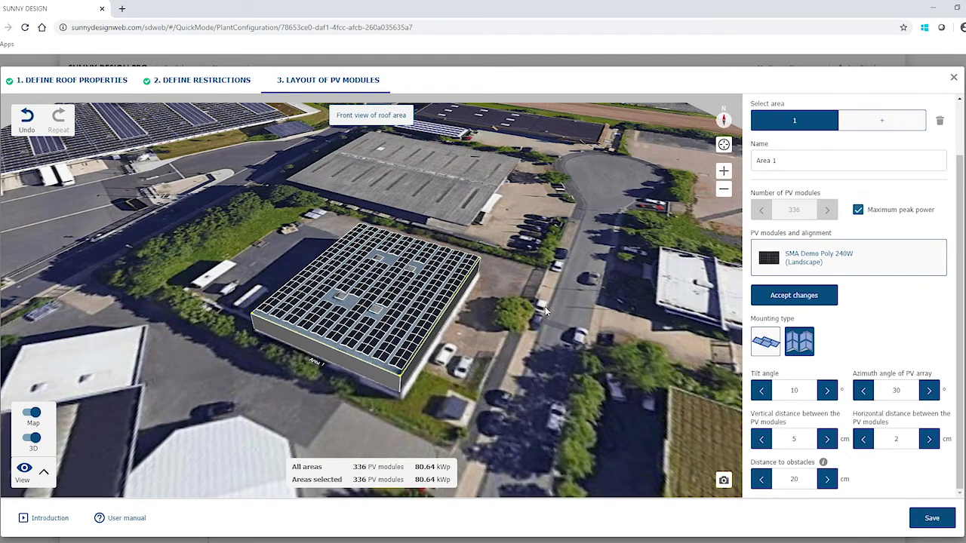
Inspect module selections on the roof, then save the layout as Area 1-West and Area 1-East.
left_click(419, 264)
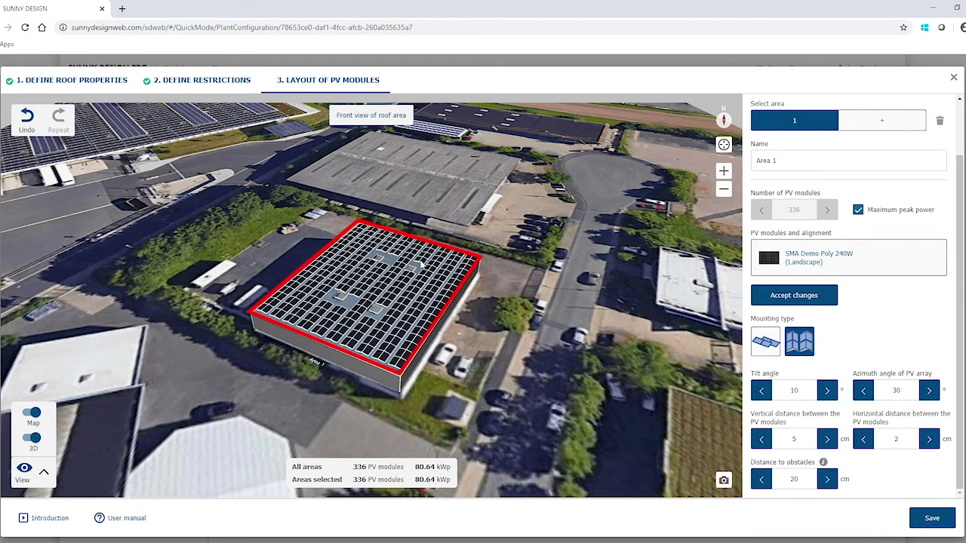
left_click(418, 261)
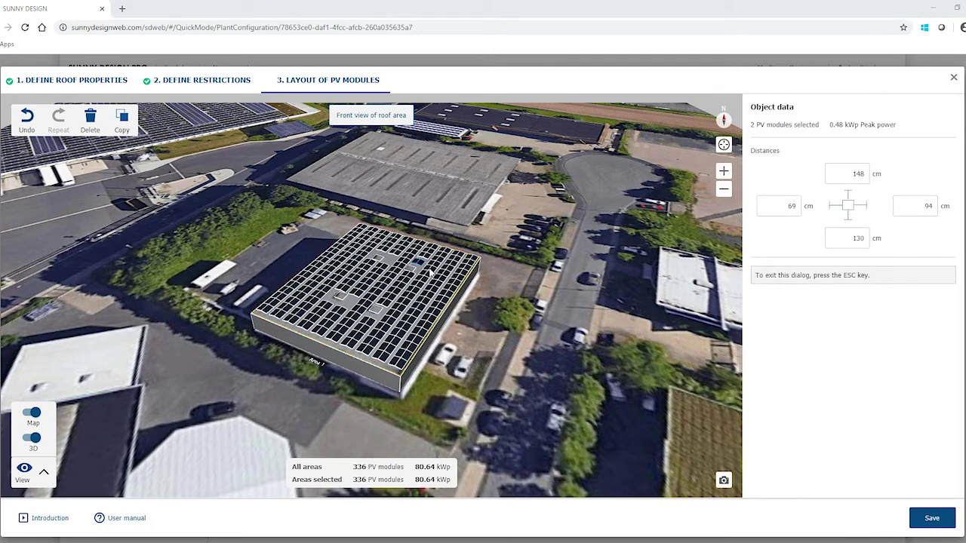
left_click(424, 281, "shift")
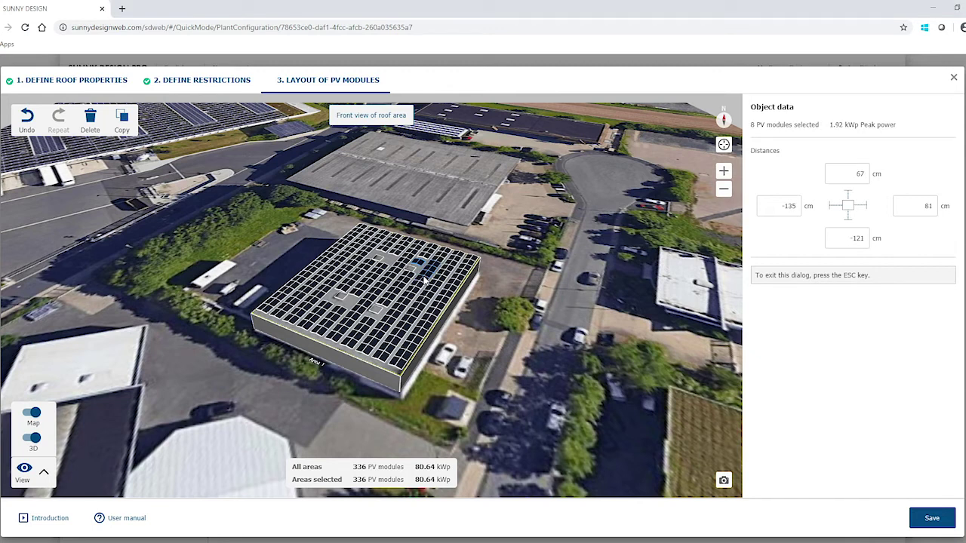
left_click(425, 280, "shift")
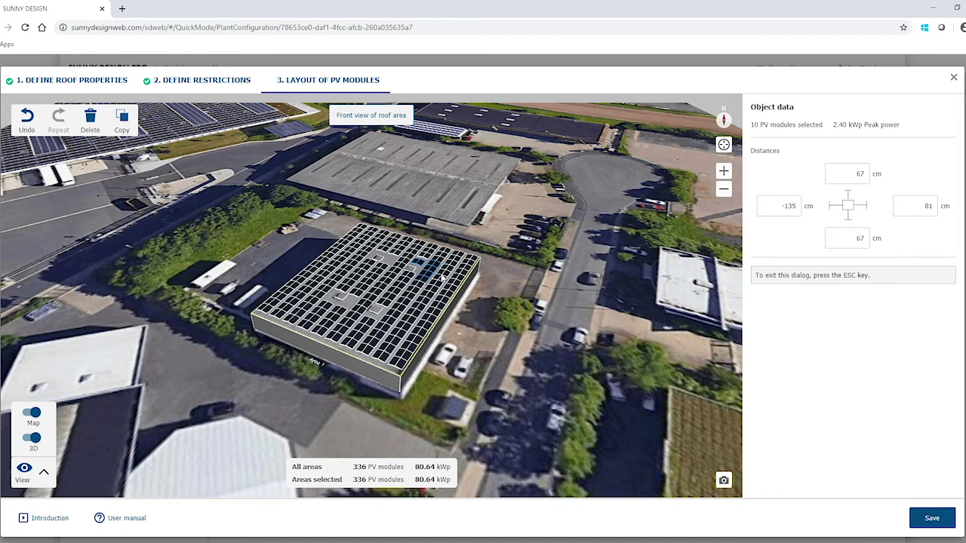
left_click(437, 287, "shift")
left_click(419, 293, "shift")
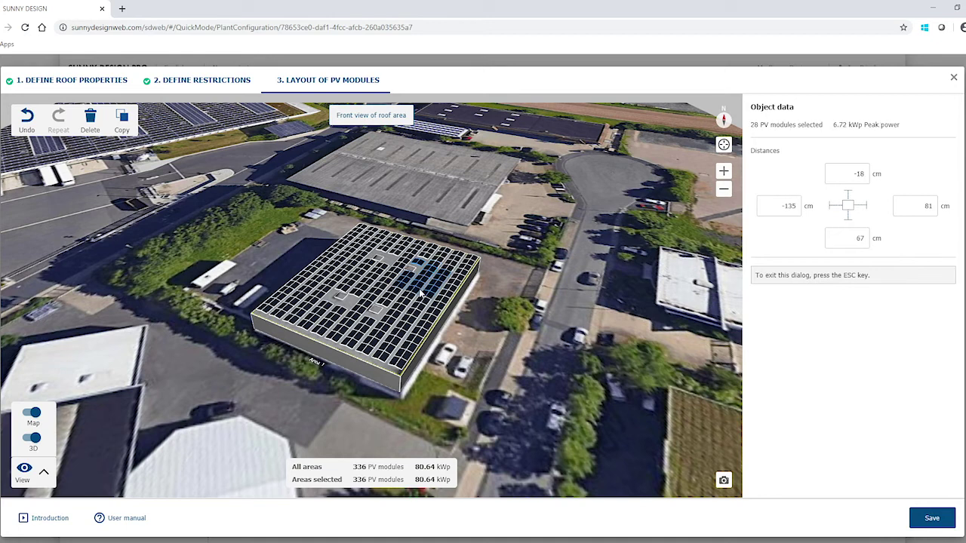
left_click(924, 519)
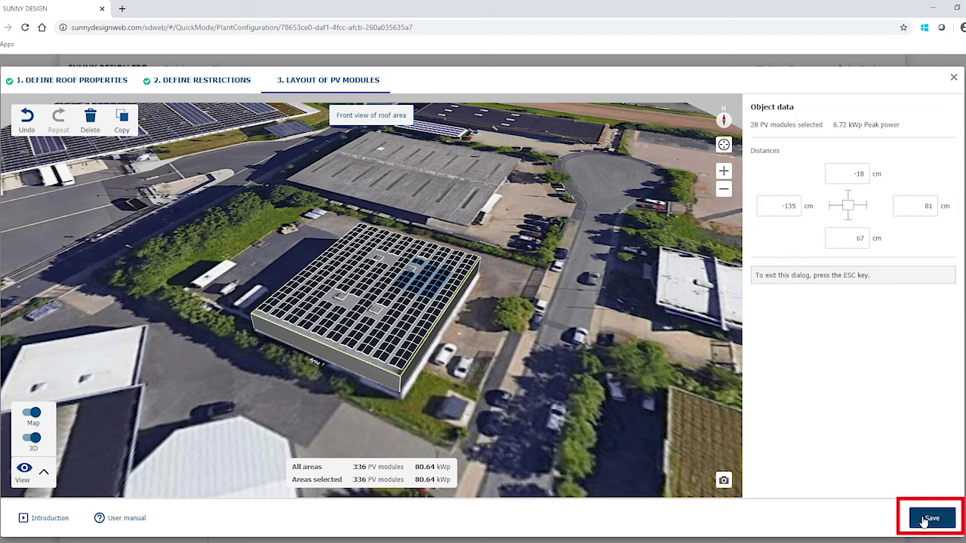
left_click(922, 519)
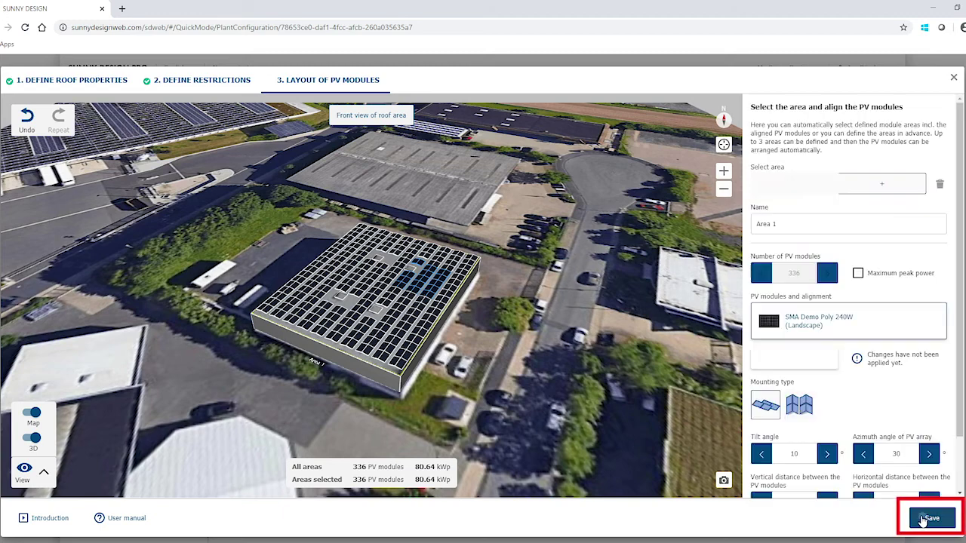